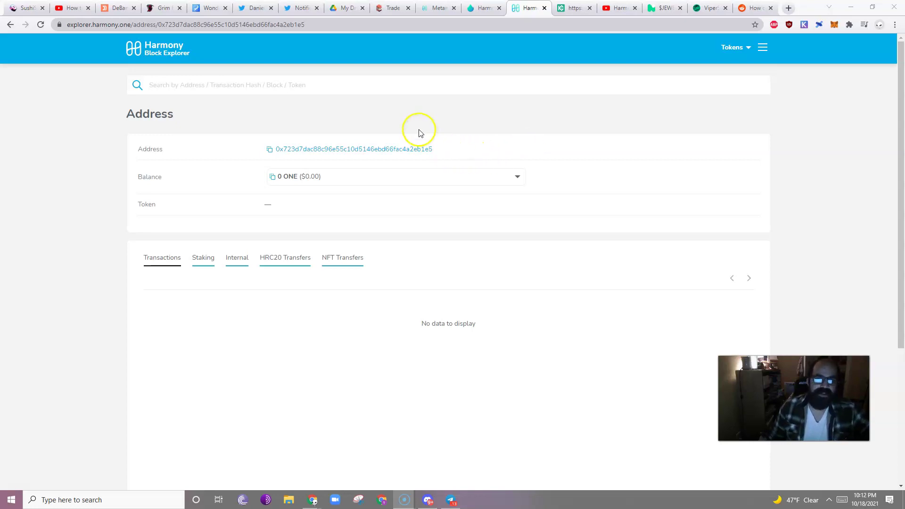
Step: Copy the MetaMask account address and look it up in the Harmony explorer search
{"action": "left_click", "coordinate": [835, 27]}
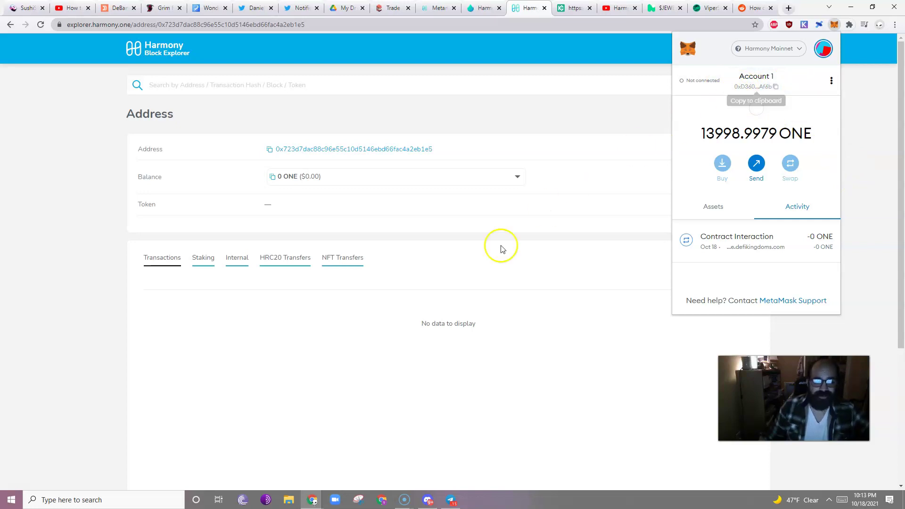
{"action": "left_click", "coordinate": [770, 86]}
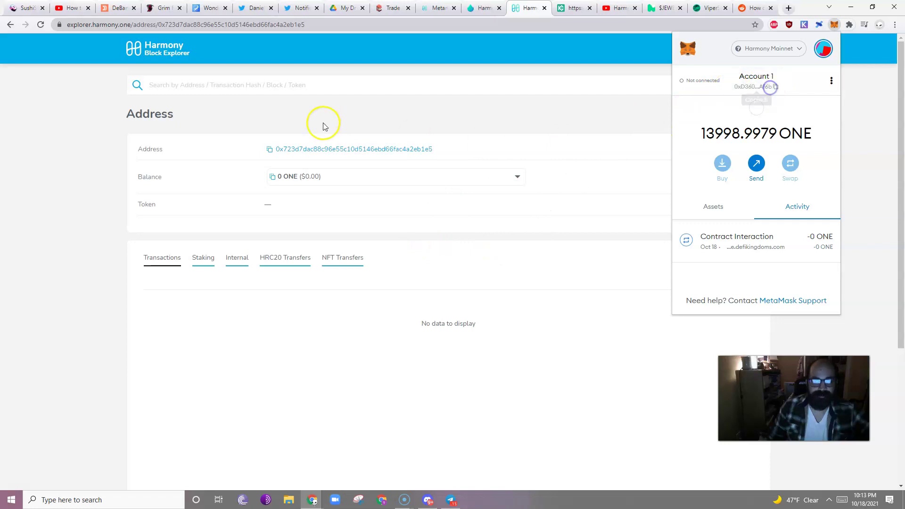
{"action": "right_click", "coordinate": [303, 82]}
{"action": "left_click", "coordinate": [334, 149]}
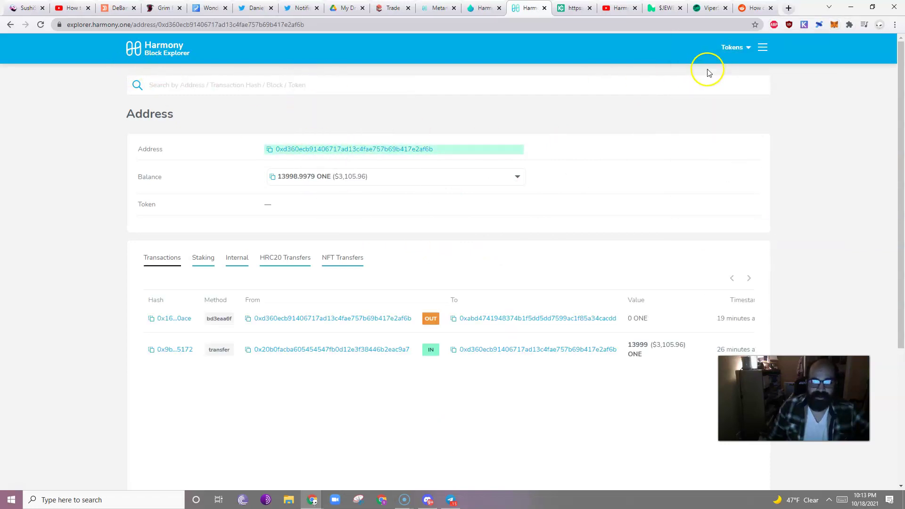
Step: Set the explorer's Address style to Harmony so addresses show in one1 format
{"action": "left_click", "coordinate": [732, 51]}
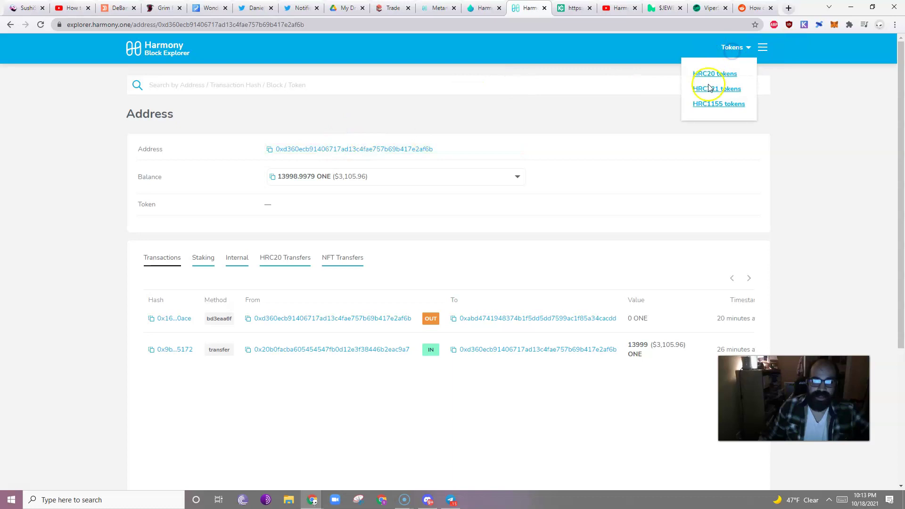
{"action": "left_click", "coordinate": [763, 47]}
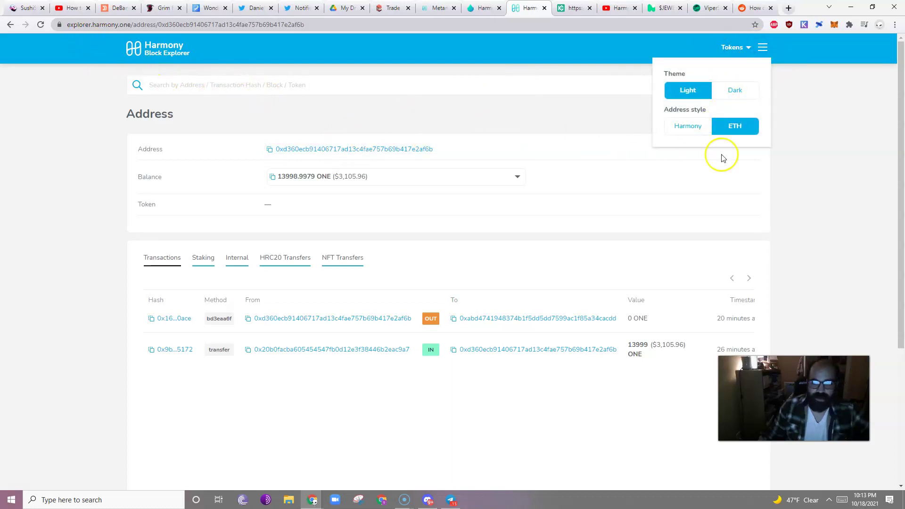
{"action": "left_click", "coordinate": [689, 127]}
{"action": "left_click", "coordinate": [249, 79]}
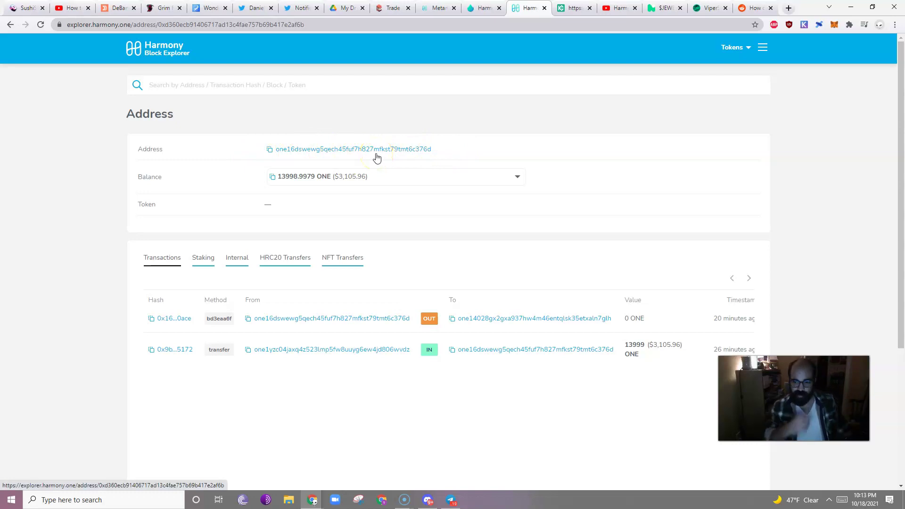
Step: Open KuCoin's withdrawal form for ONE and accept the withdrawal risk notice
{"action": "key", "text": "ctrl+Tab"}
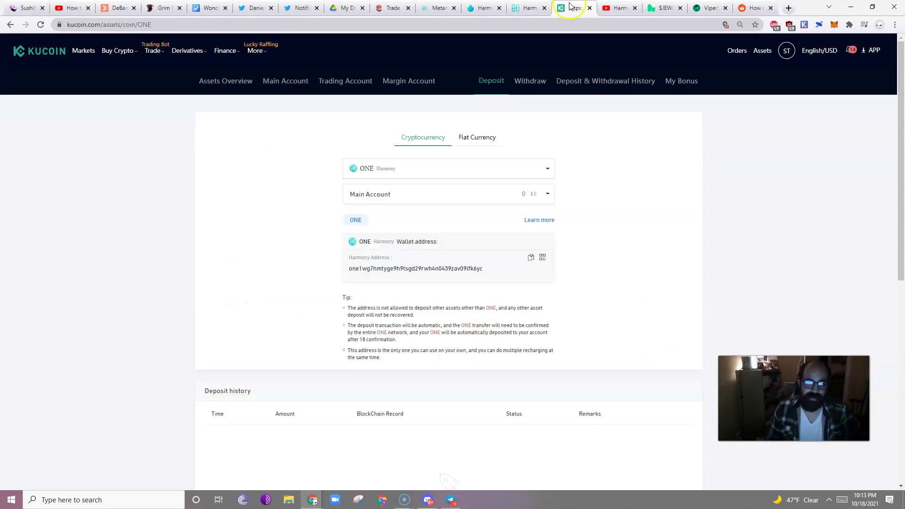
{"action": "left_click", "coordinate": [540, 86]}
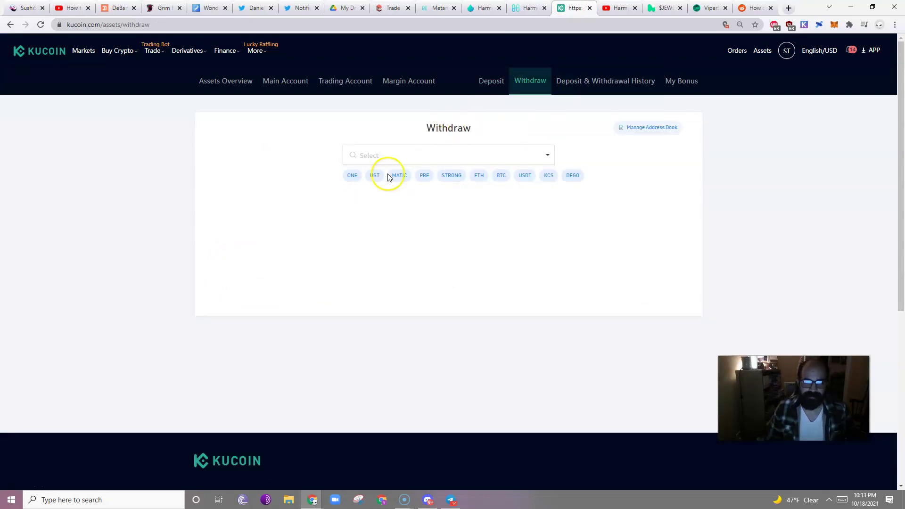
{"action": "left_click", "coordinate": [350, 176]}
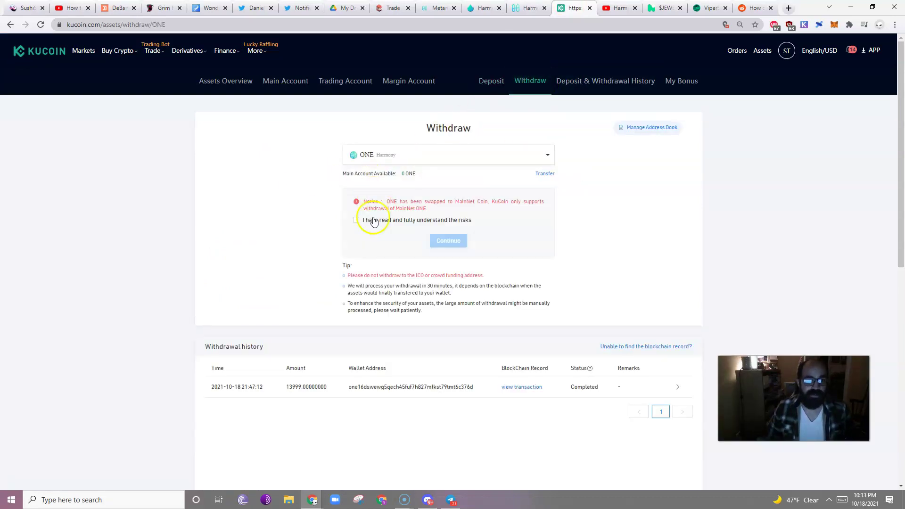
{"action": "left_click", "coordinate": [370, 219]}
{"action": "left_click", "coordinate": [469, 241]}
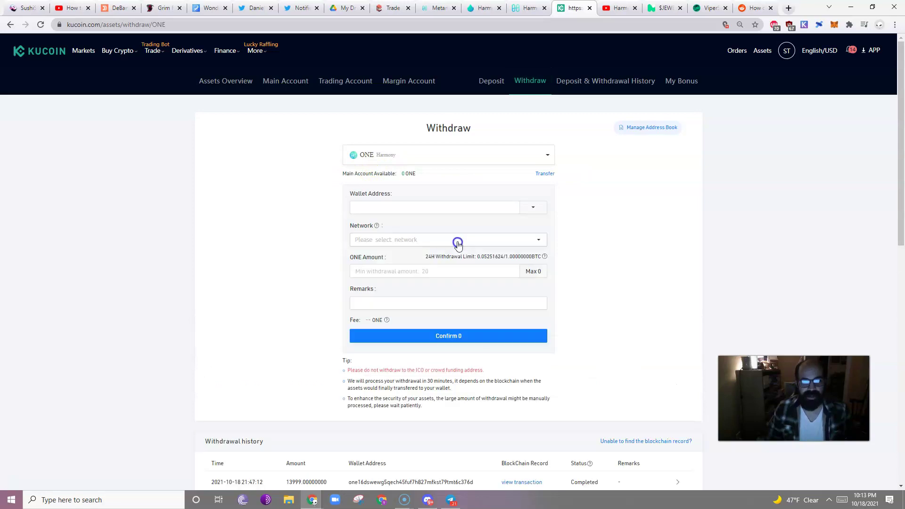
Step: Paste an address into the Wallet Address field, then clear it again
{"action": "left_click", "coordinate": [409, 207]}
{"action": "right_click", "coordinate": [434, 208]}
{"action": "left_click", "coordinate": [462, 276]}
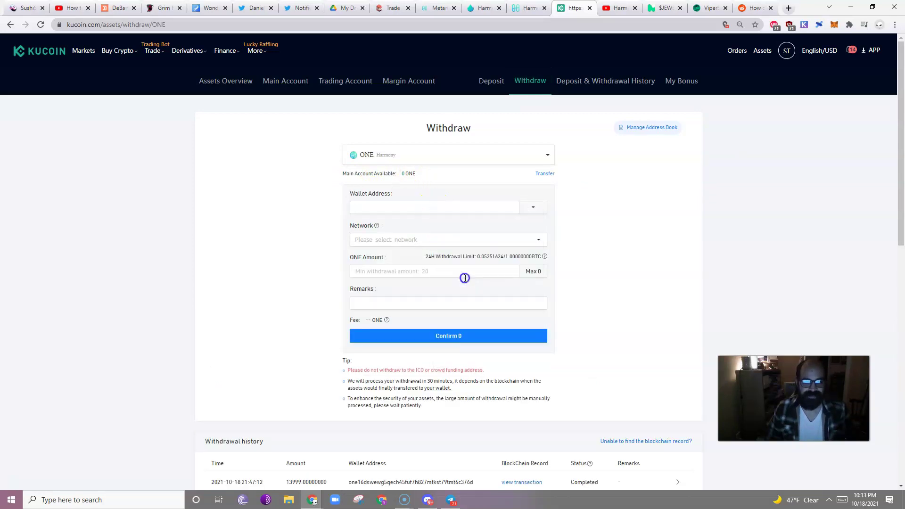
{"action": "left_click_drag", "start_coordinate": [498, 207], "coordinate": [340, 205]}
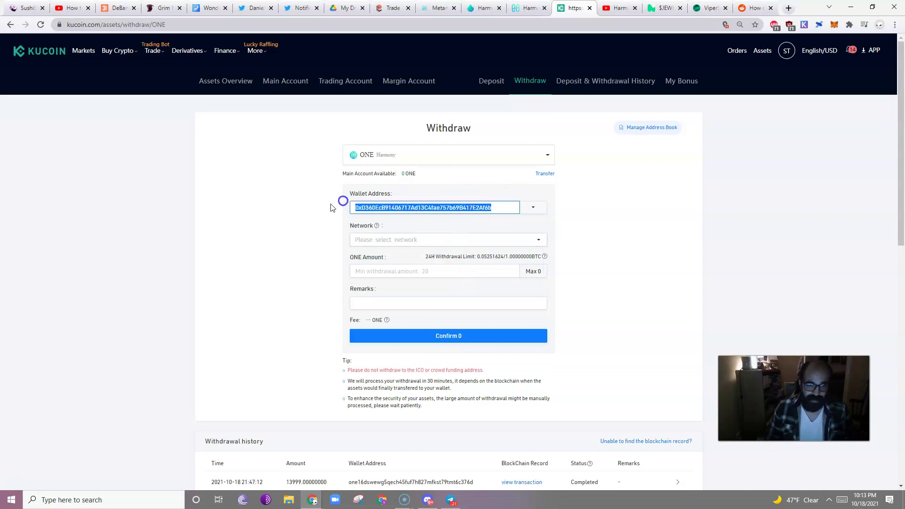
{"action": "key", "text": "BackSpace"}
Step: Copy the wallet's address from the Harmony explorer page
{"action": "left_click", "coordinate": [792, 9]}
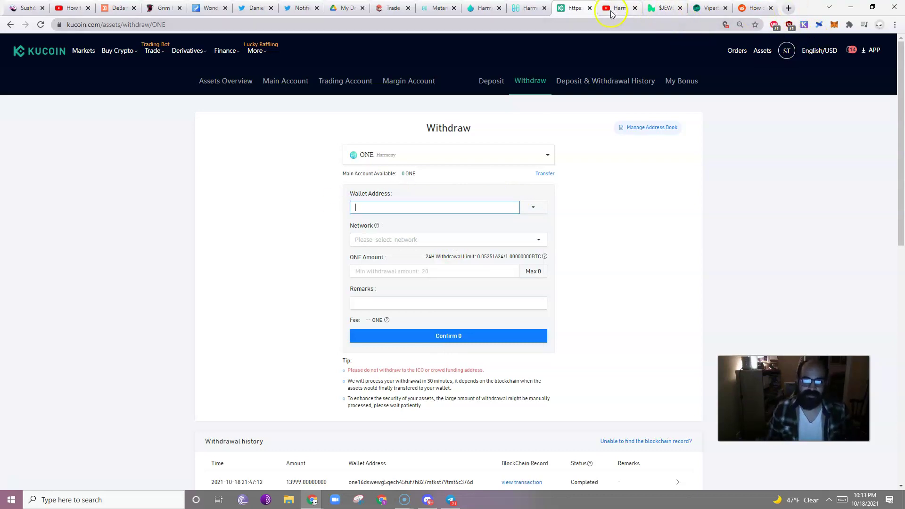
{"action": "left_click", "coordinate": [529, 8]}
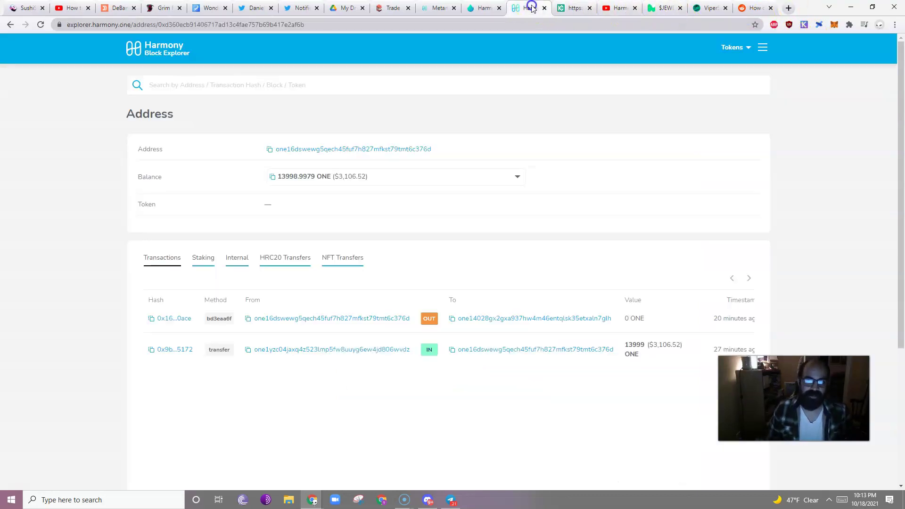
{"action": "left_click", "coordinate": [269, 149]}
{"action": "left_click", "coordinate": [484, 8]}
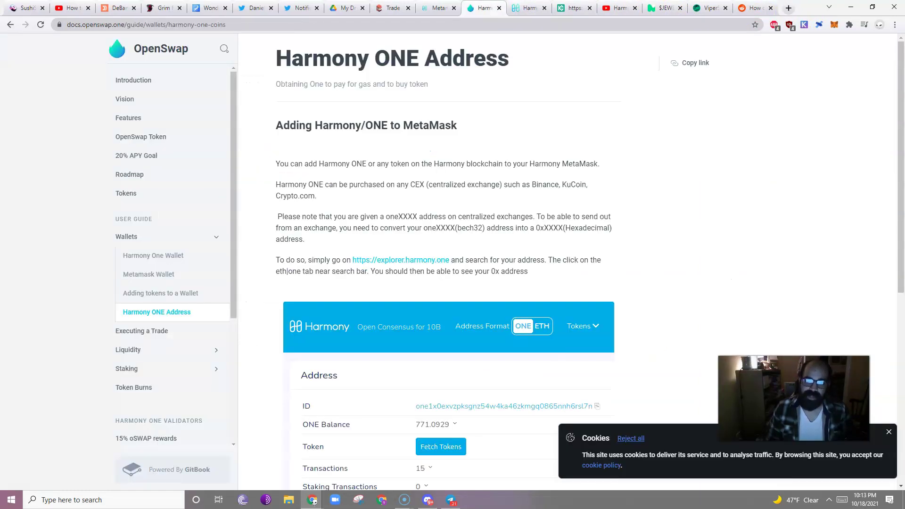
{"action": "left_click", "coordinate": [528, 8]}
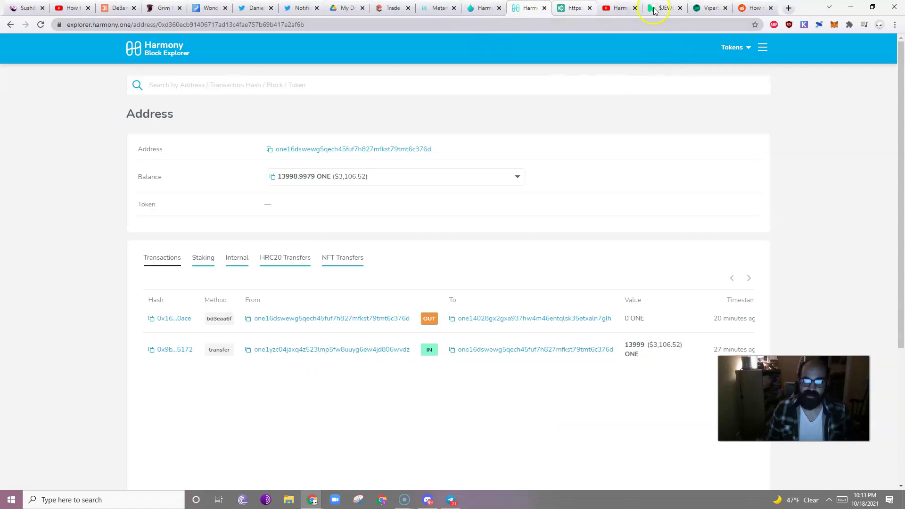
Step: Paste the wallet's 0x address into Wallet Address and select the ONE network
{"action": "left_click", "coordinate": [559, 10]}
{"action": "right_click", "coordinate": [417, 206]}
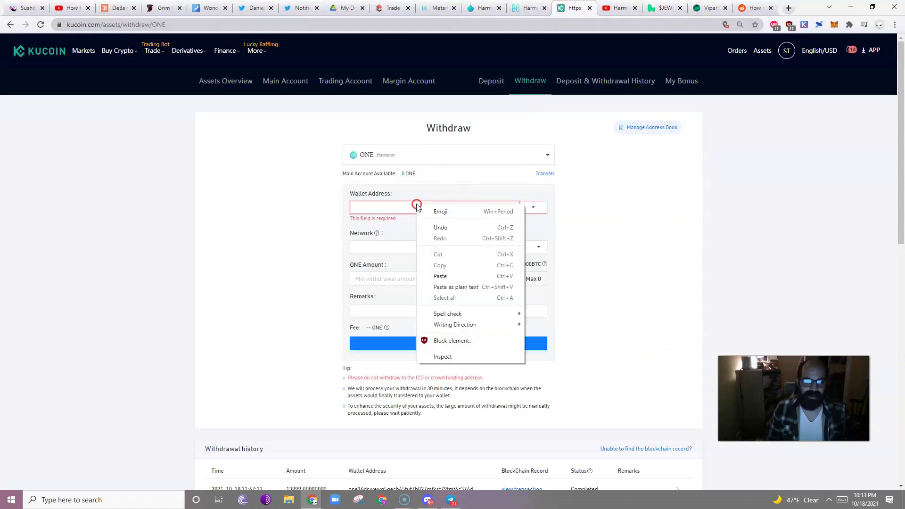
{"action": "left_click", "coordinate": [445, 276]}
{"action": "left_click", "coordinate": [454, 246]}
{"action": "left_click", "coordinate": [423, 264]}
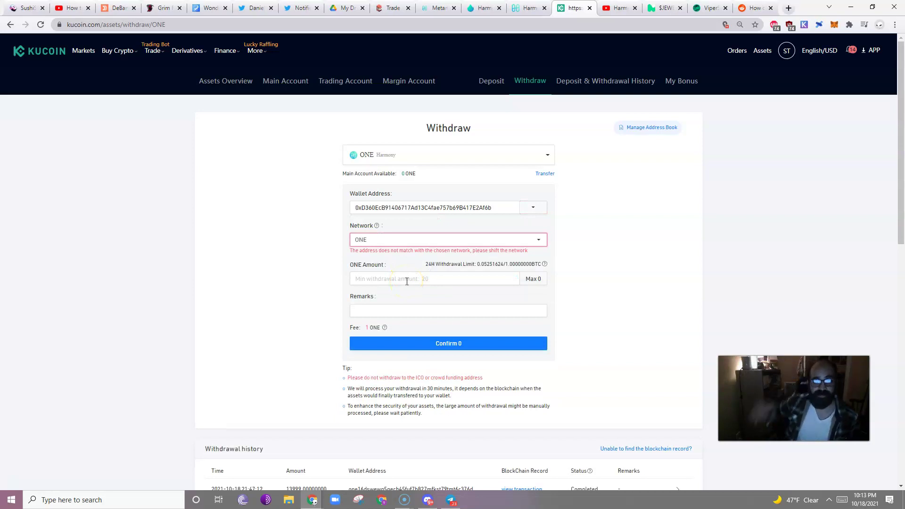
Step: Choose ONE (Harmony) on KuCoin's deposit page, accept the staking notice, and copy the deposit address
{"action": "left_click", "coordinate": [491, 82]}
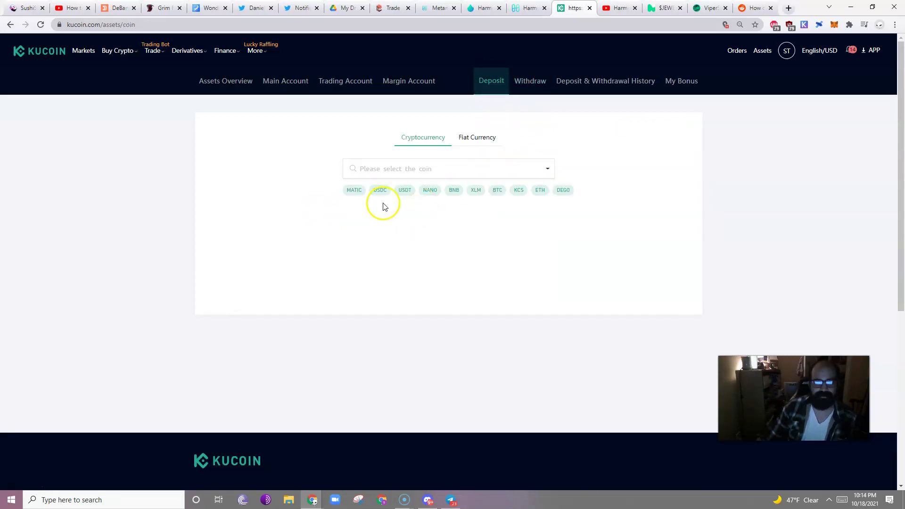
{"action": "left_click", "coordinate": [451, 168]}
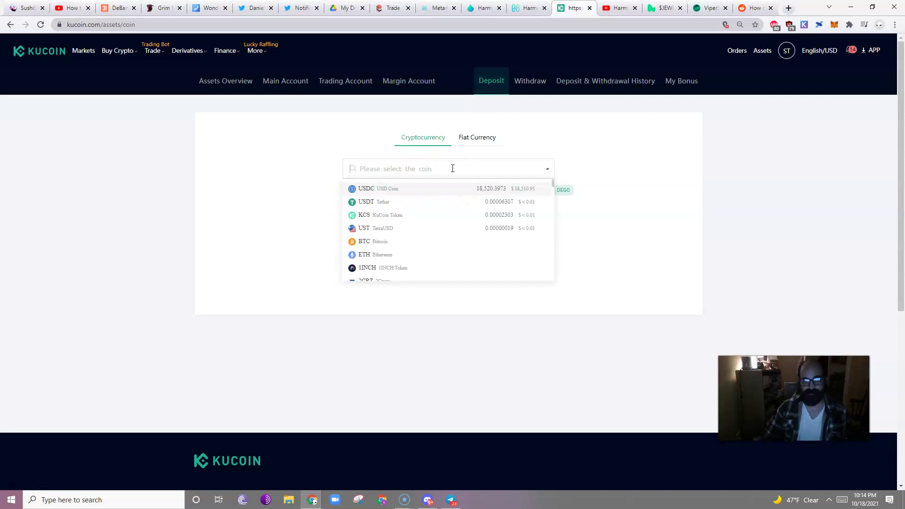
{"action": "left_click", "coordinate": [381, 267]}
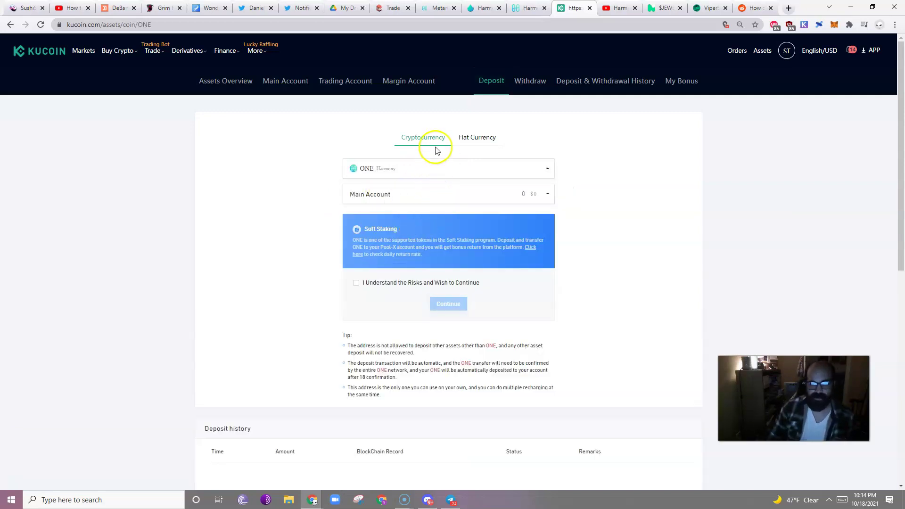
{"action": "left_click", "coordinate": [398, 283]}
{"action": "left_click", "coordinate": [459, 303]}
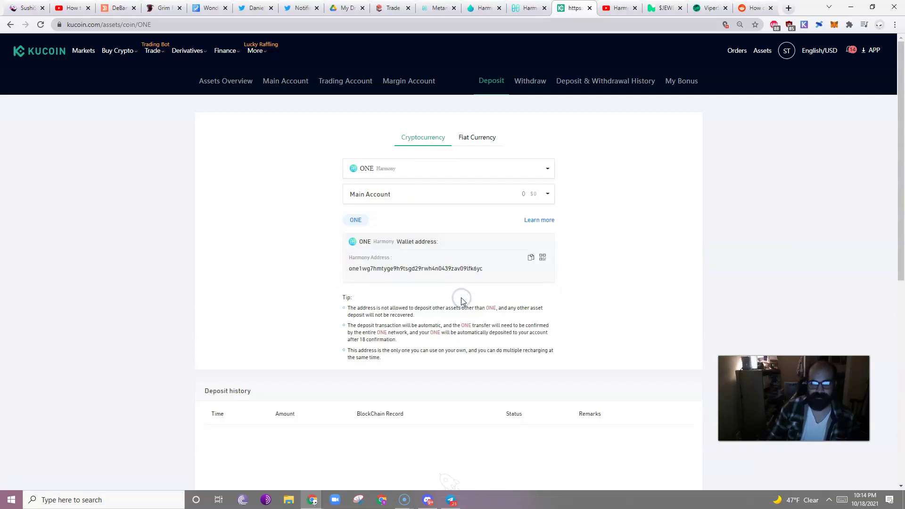
{"action": "left_click", "coordinate": [531, 257]}
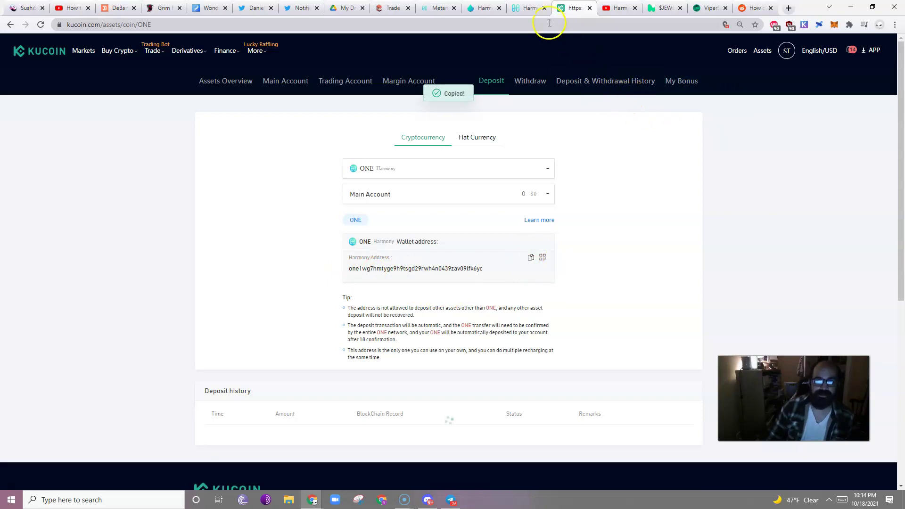
{"action": "left_click", "coordinate": [542, 8]}
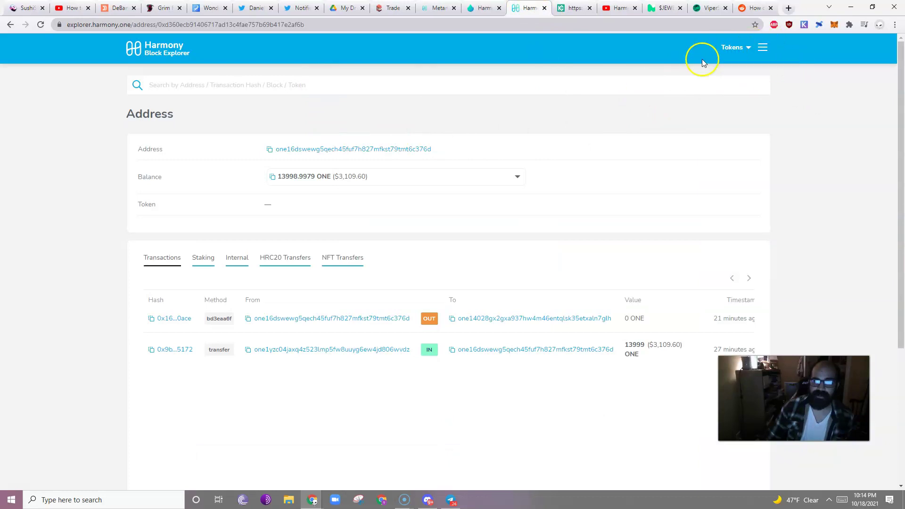
Step: Search the explorer for the KuCoin deposit address and switch Address style to ETH 0x
{"action": "right_click", "coordinate": [643, 83]}
{"action": "left_click", "coordinate": [679, 155]}
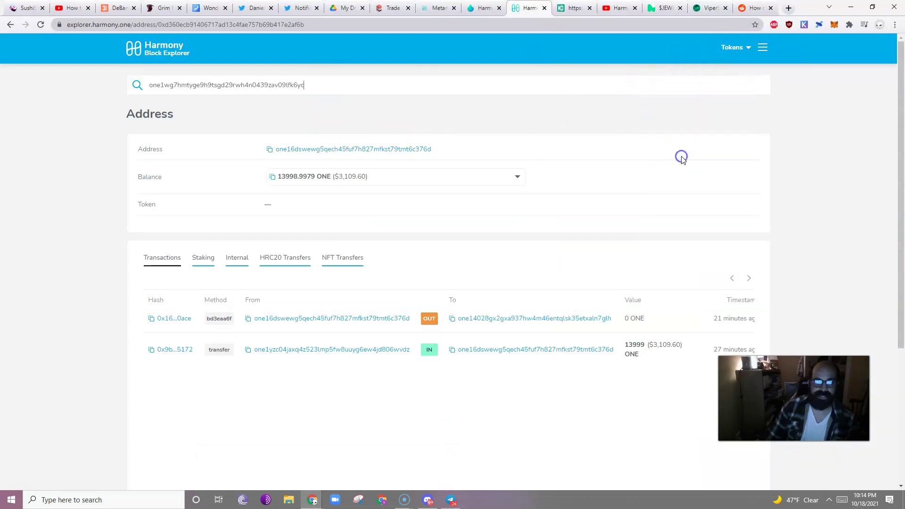
{"action": "key", "text": "Return"}
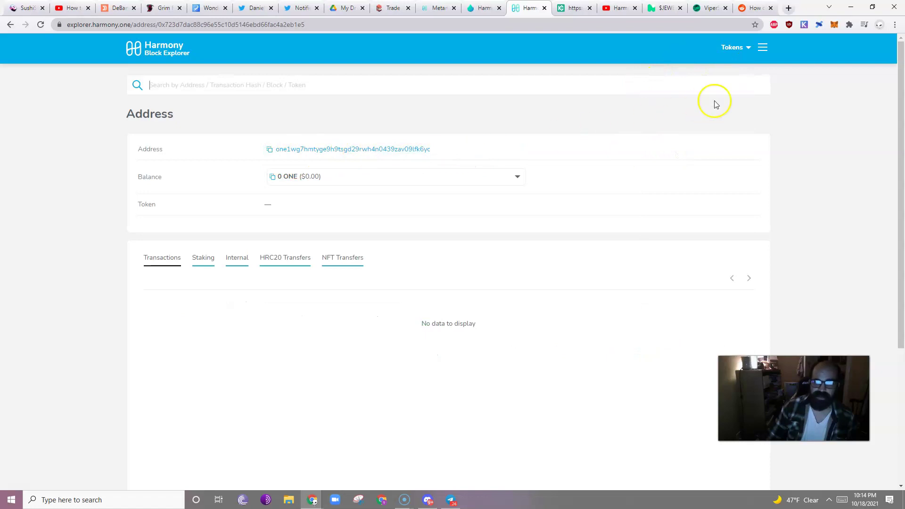
{"action": "left_click", "coordinate": [763, 47]}
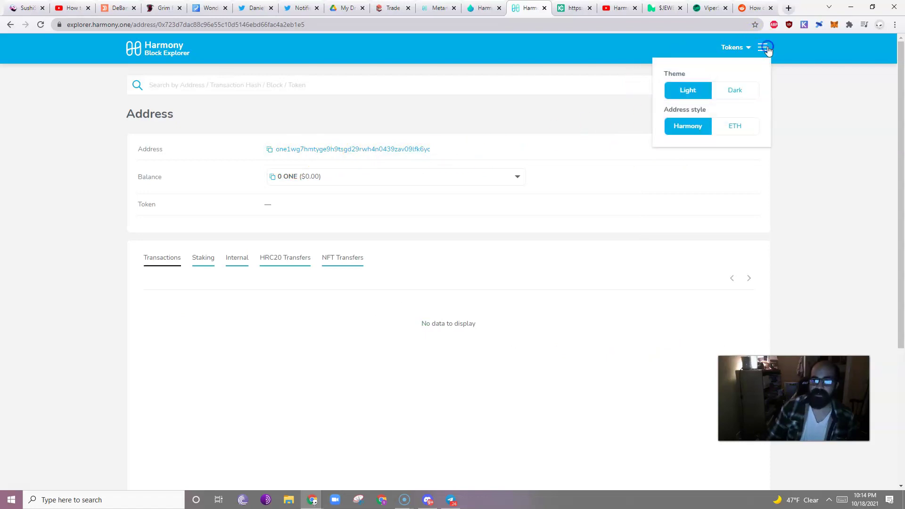
{"action": "left_click", "coordinate": [734, 126]}
{"action": "left_click", "coordinate": [278, 149]}
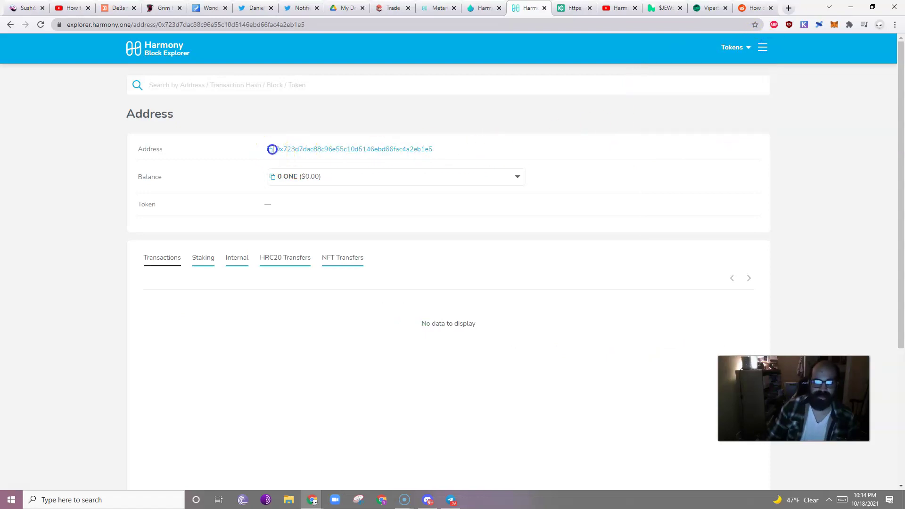
Step: Start a MetaMask send to the one1 deposit address, then clear the rejected recipient
{"action": "left_click", "coordinate": [833, 25]}
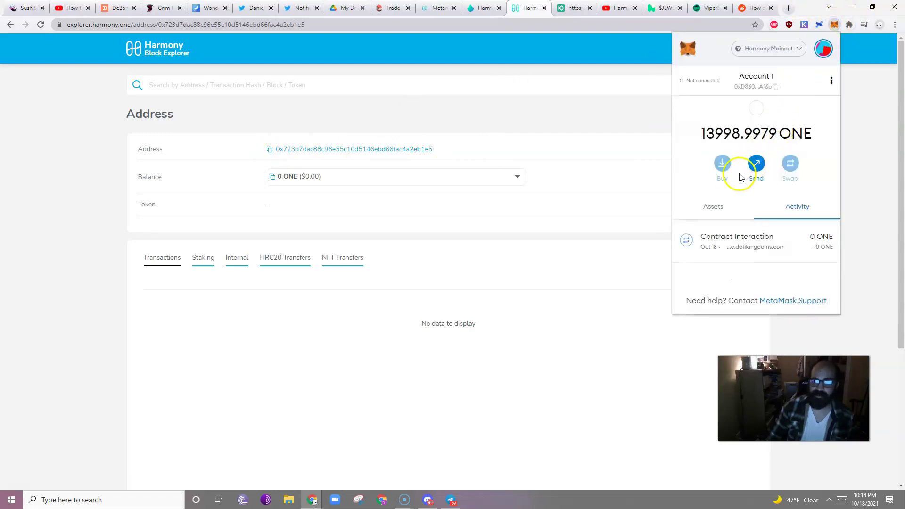
{"action": "left_click", "coordinate": [756, 162]}
{"action": "right_click", "coordinate": [744, 107]}
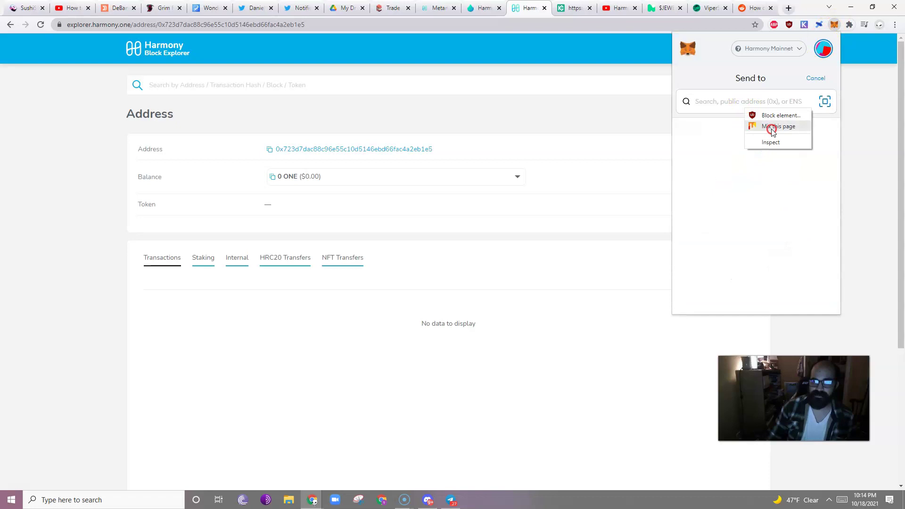
{"action": "left_click", "coordinate": [774, 127]}
{"action": "right_click", "coordinate": [731, 101]}
{"action": "left_click", "coordinate": [752, 176]}
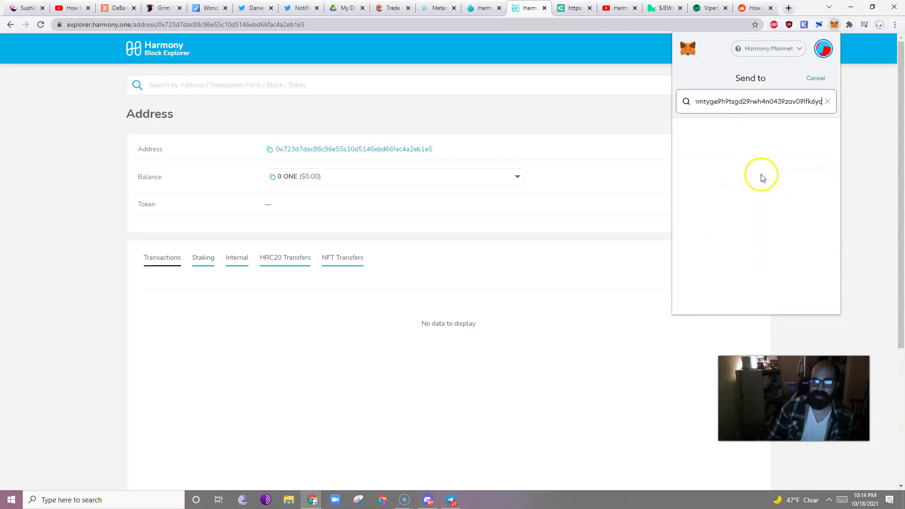
{"action": "left_click_drag", "start_coordinate": [766, 102], "coordinate": [731, 104]}
{"action": "left_click", "coordinate": [742, 103]}
{"action": "key", "text": "ctrl+a"}
{"action": "key", "text": "BackSpace"}
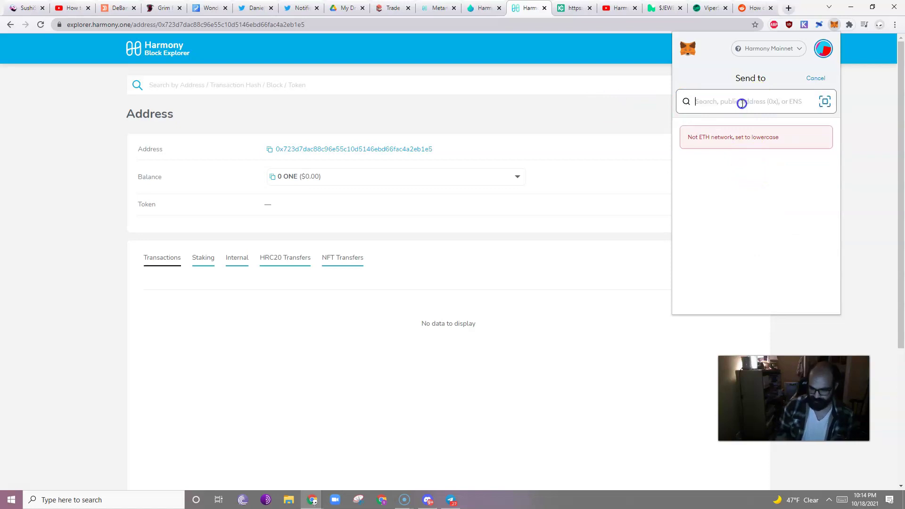
Step: Copy the deposit address's 0x form from the explorer and paste it as MetaMask's recipient
{"action": "left_click", "coordinate": [276, 150]}
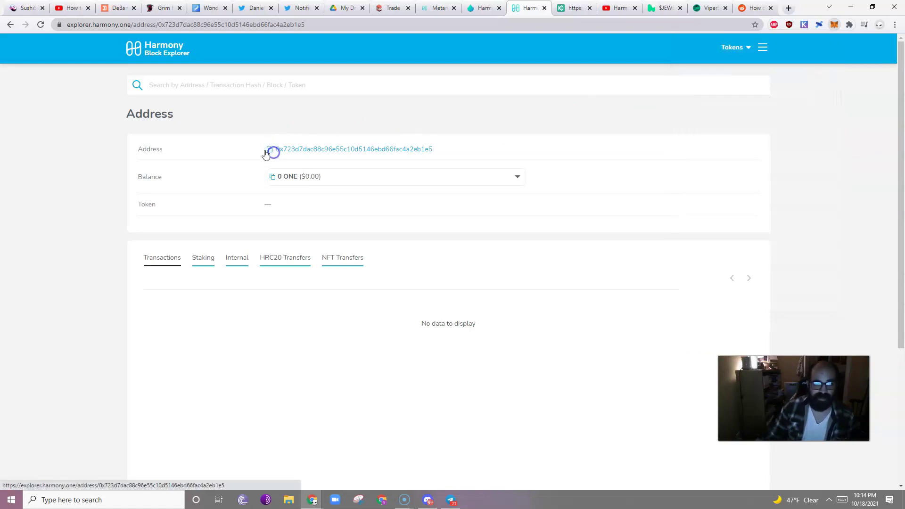
{"action": "left_click", "coordinate": [270, 149]}
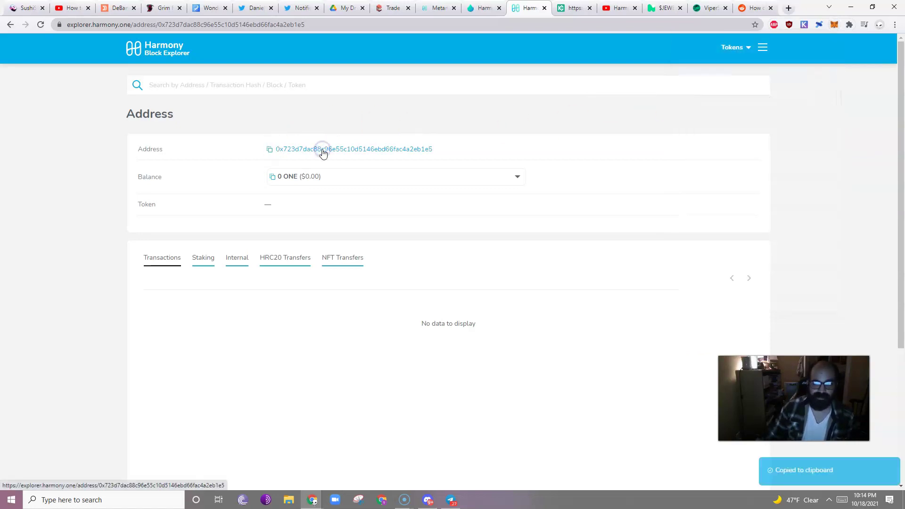
{"action": "left_click", "coordinate": [834, 26]}
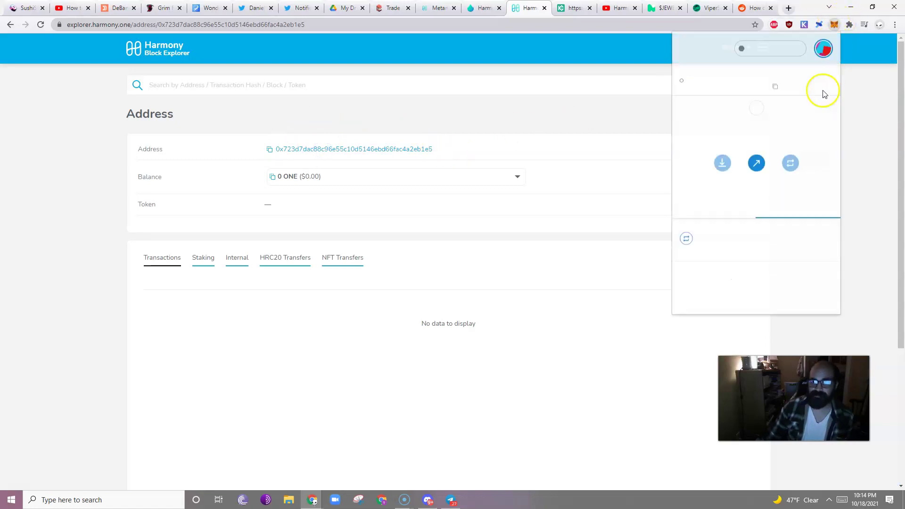
{"action": "left_click", "coordinate": [756, 163]}
{"action": "right_click", "coordinate": [729, 99]}
{"action": "left_click", "coordinate": [753, 173]}
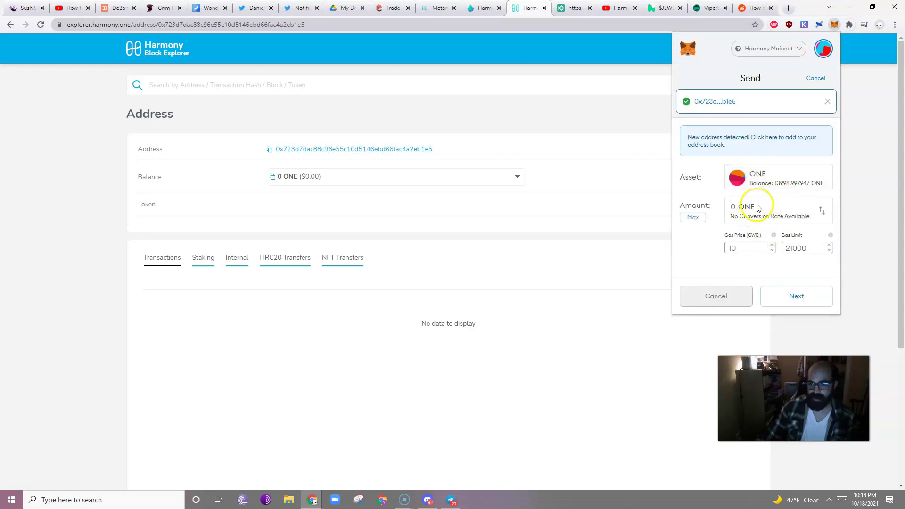
Step: Set the amount to Max and confirm sending 13998.997737 ONE
{"action": "left_click", "coordinate": [693, 217]}
{"action": "left_click", "coordinate": [790, 295]}
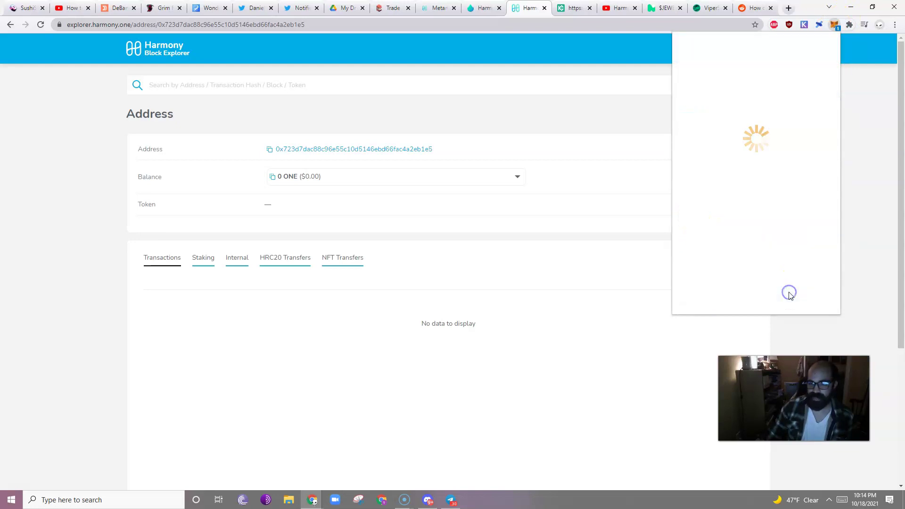
{"action": "left_click", "coordinate": [798, 297]}
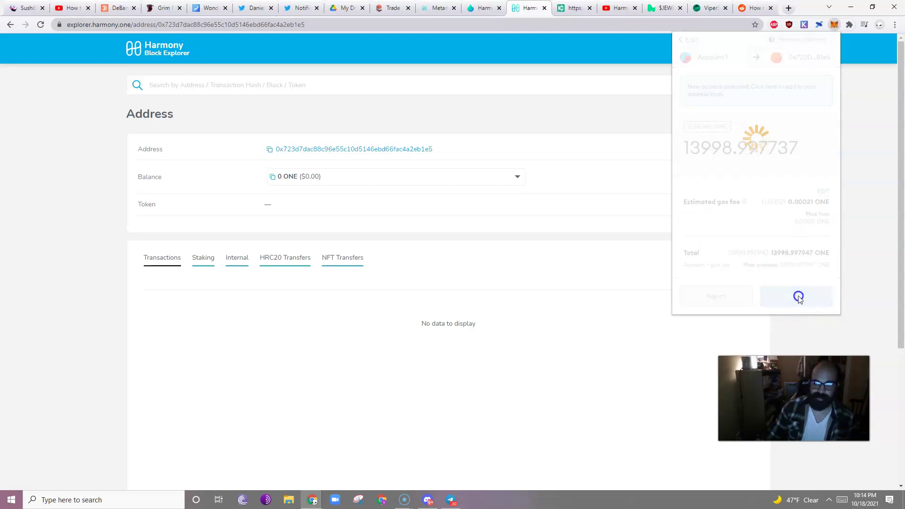